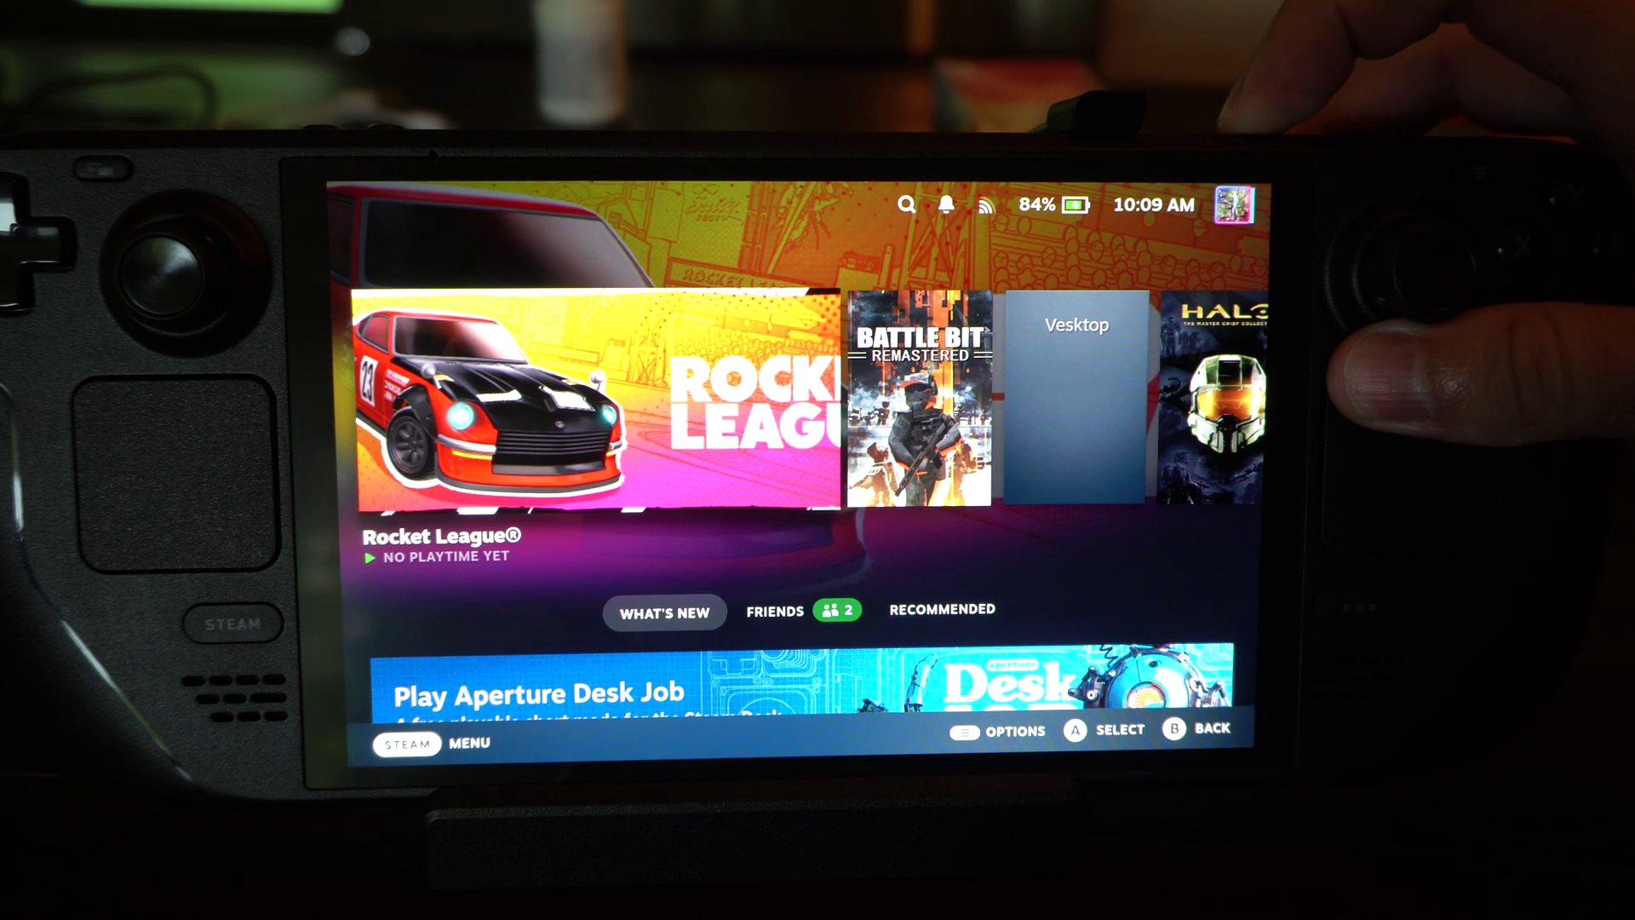
# Step: Briefly press the power button to show the sleep, shutdown, restart and desktop options
pyautogui.press('XF86PowerOff')
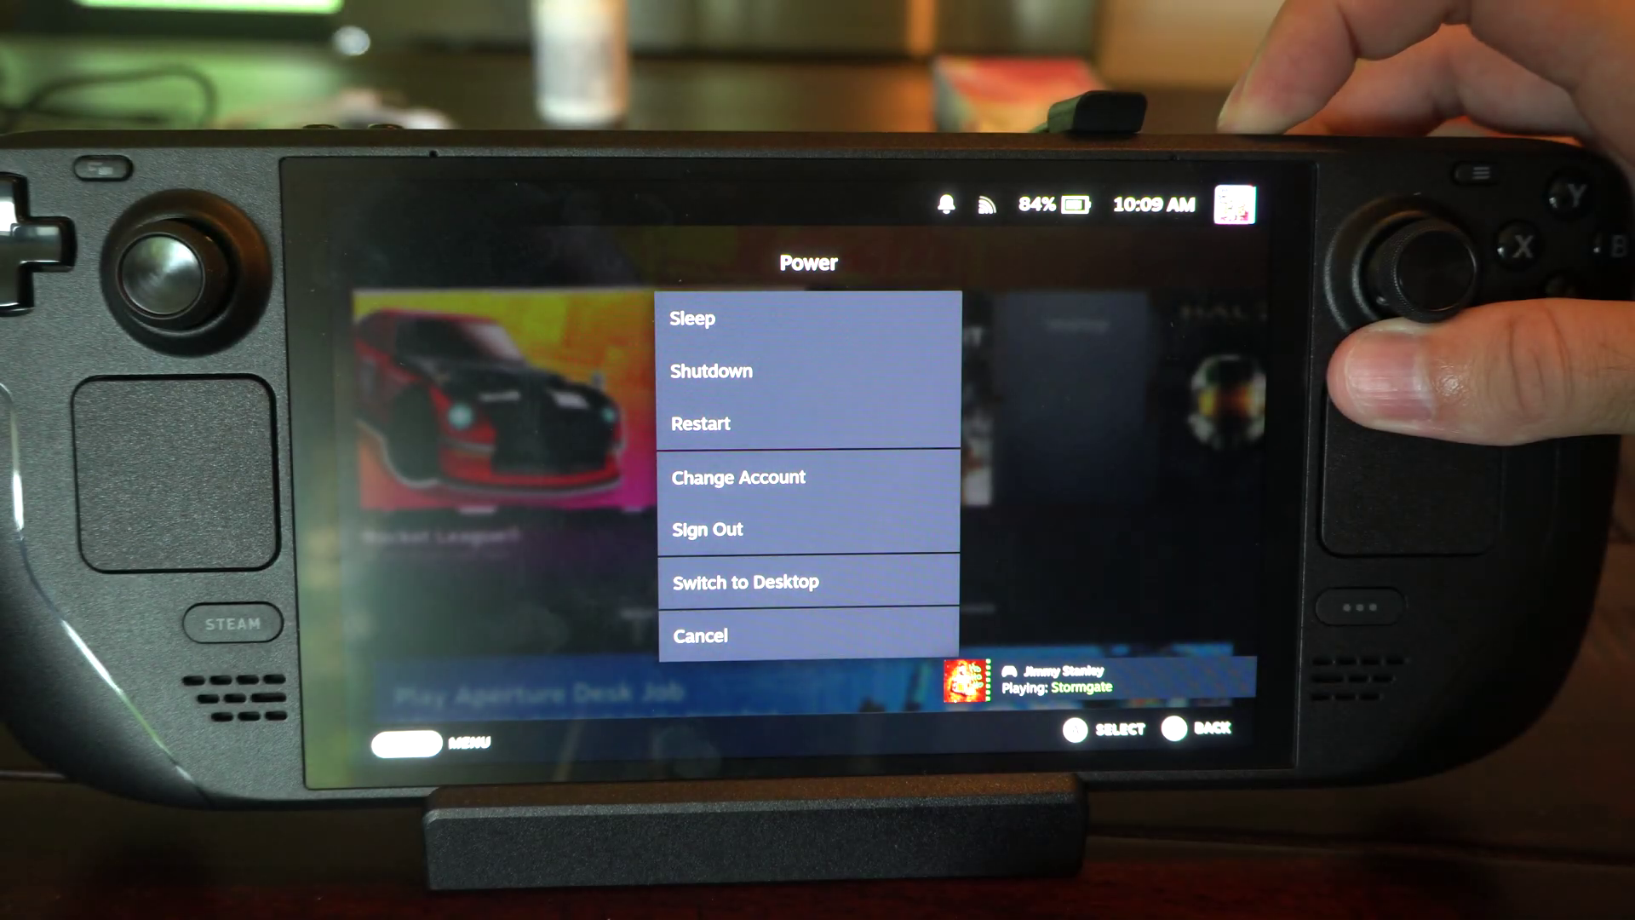